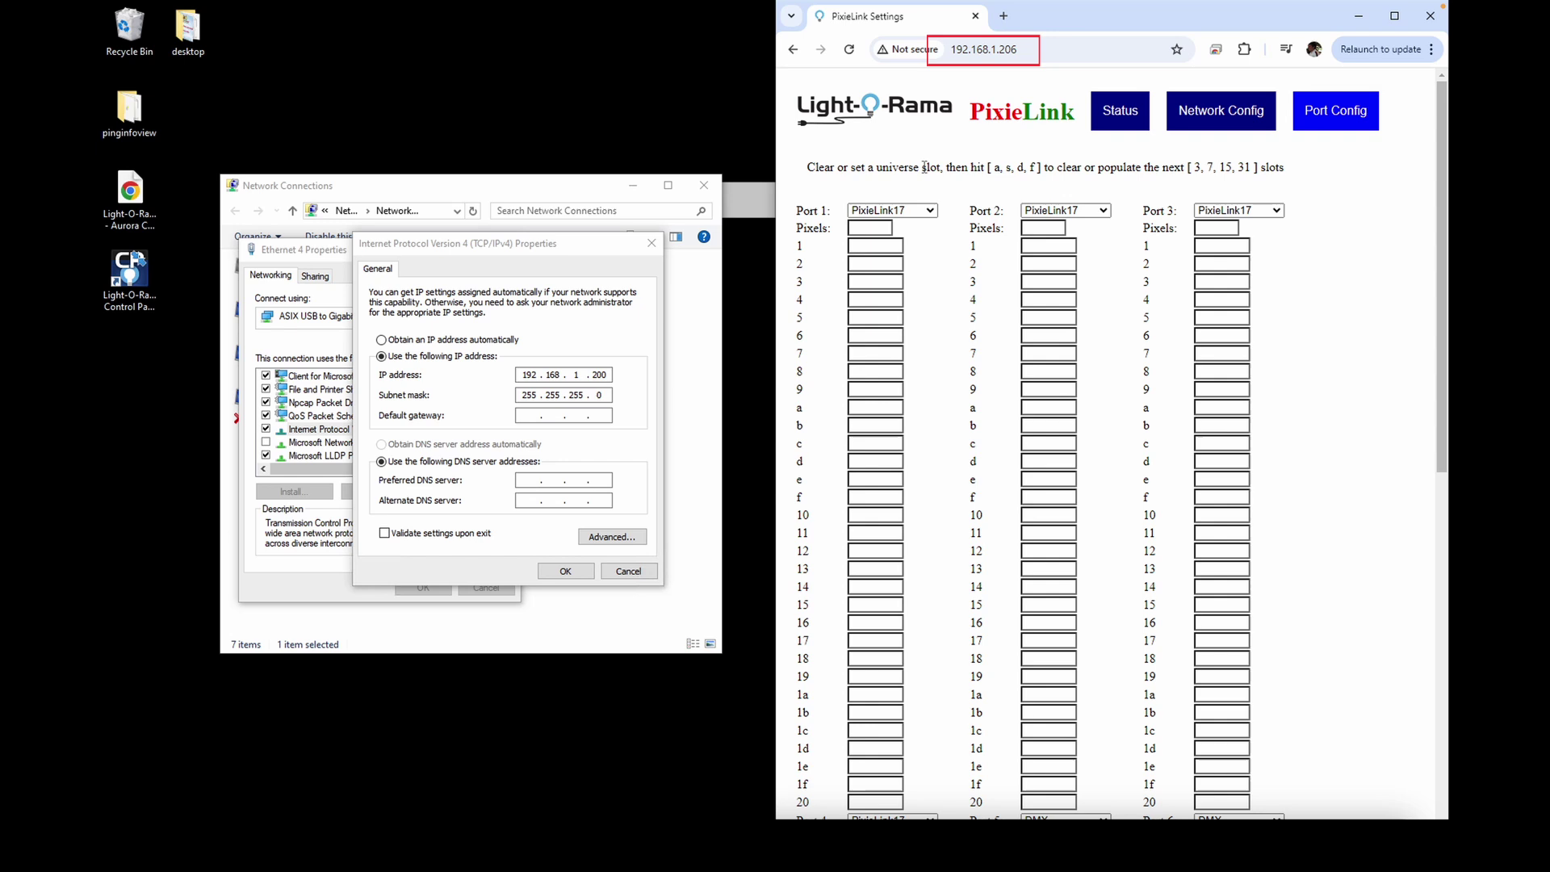
click(931, 212)
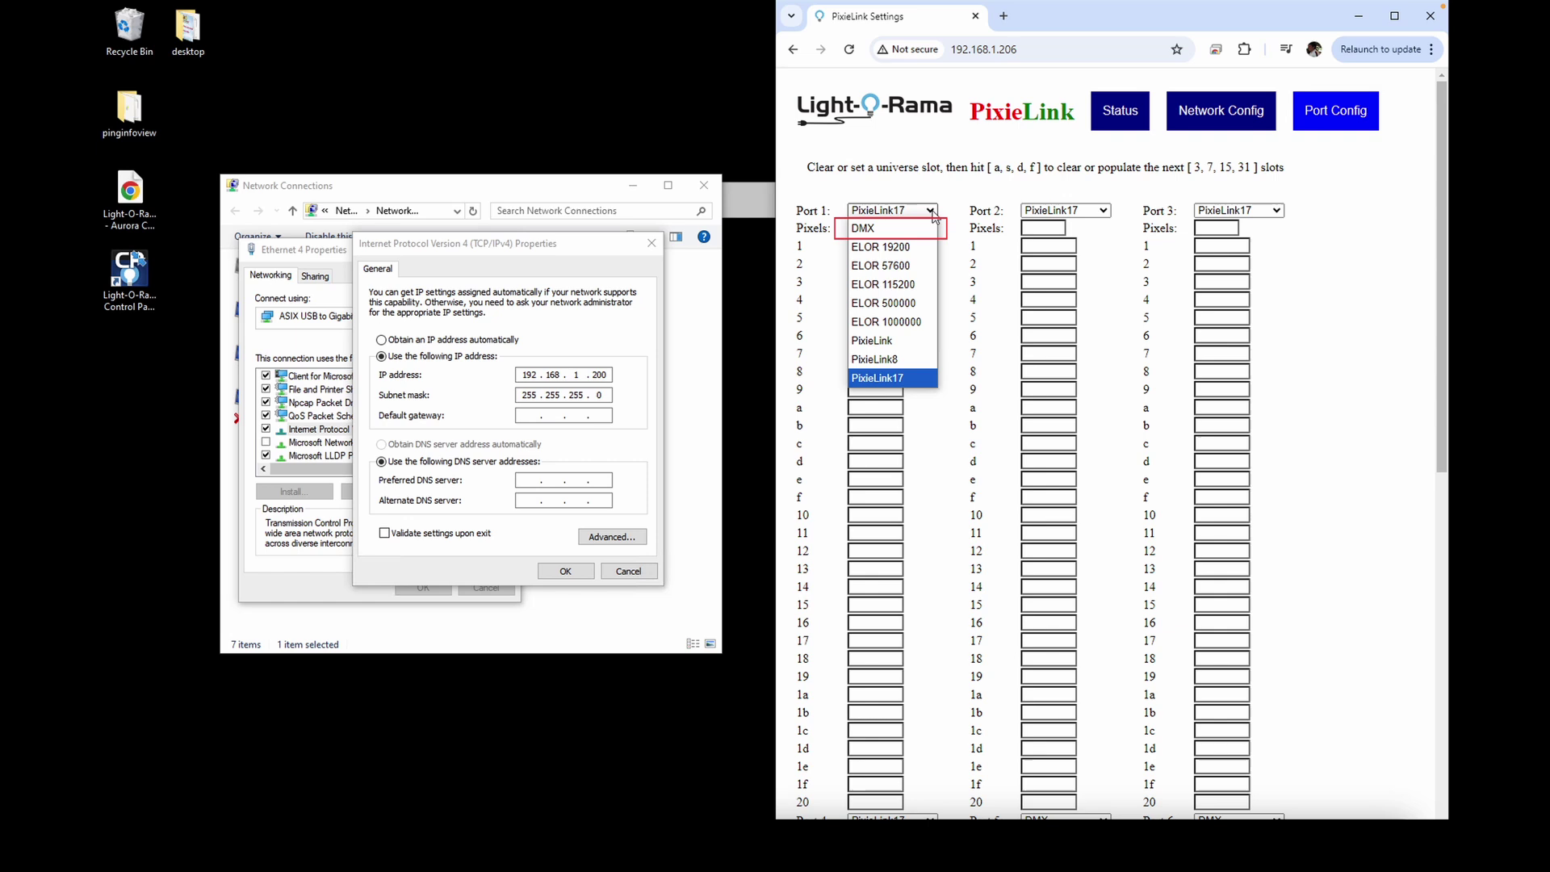
click(893, 377)
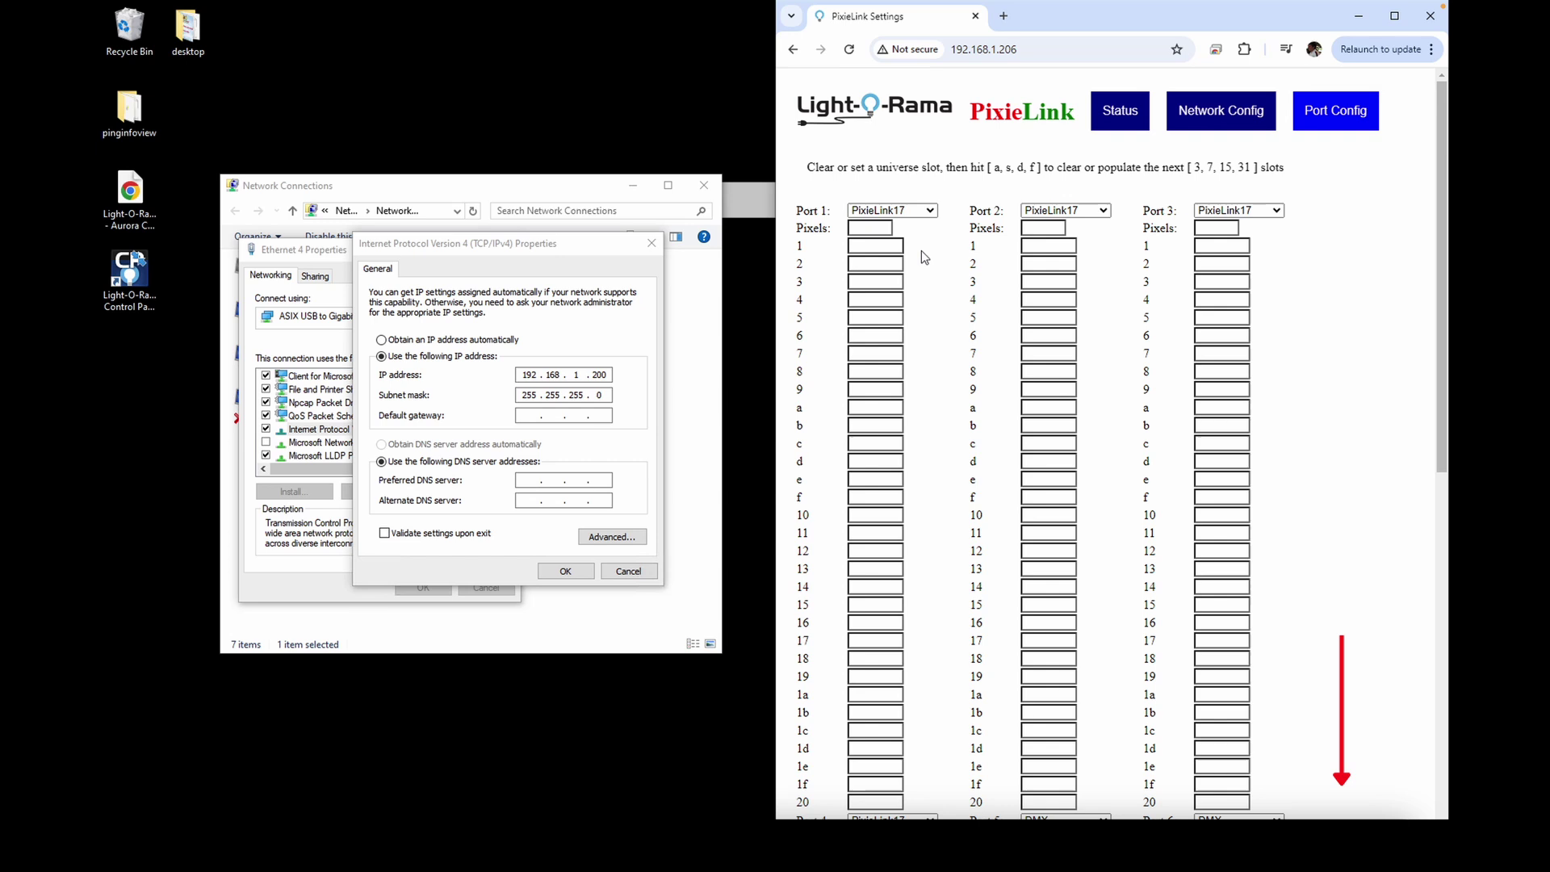
click(861, 231)
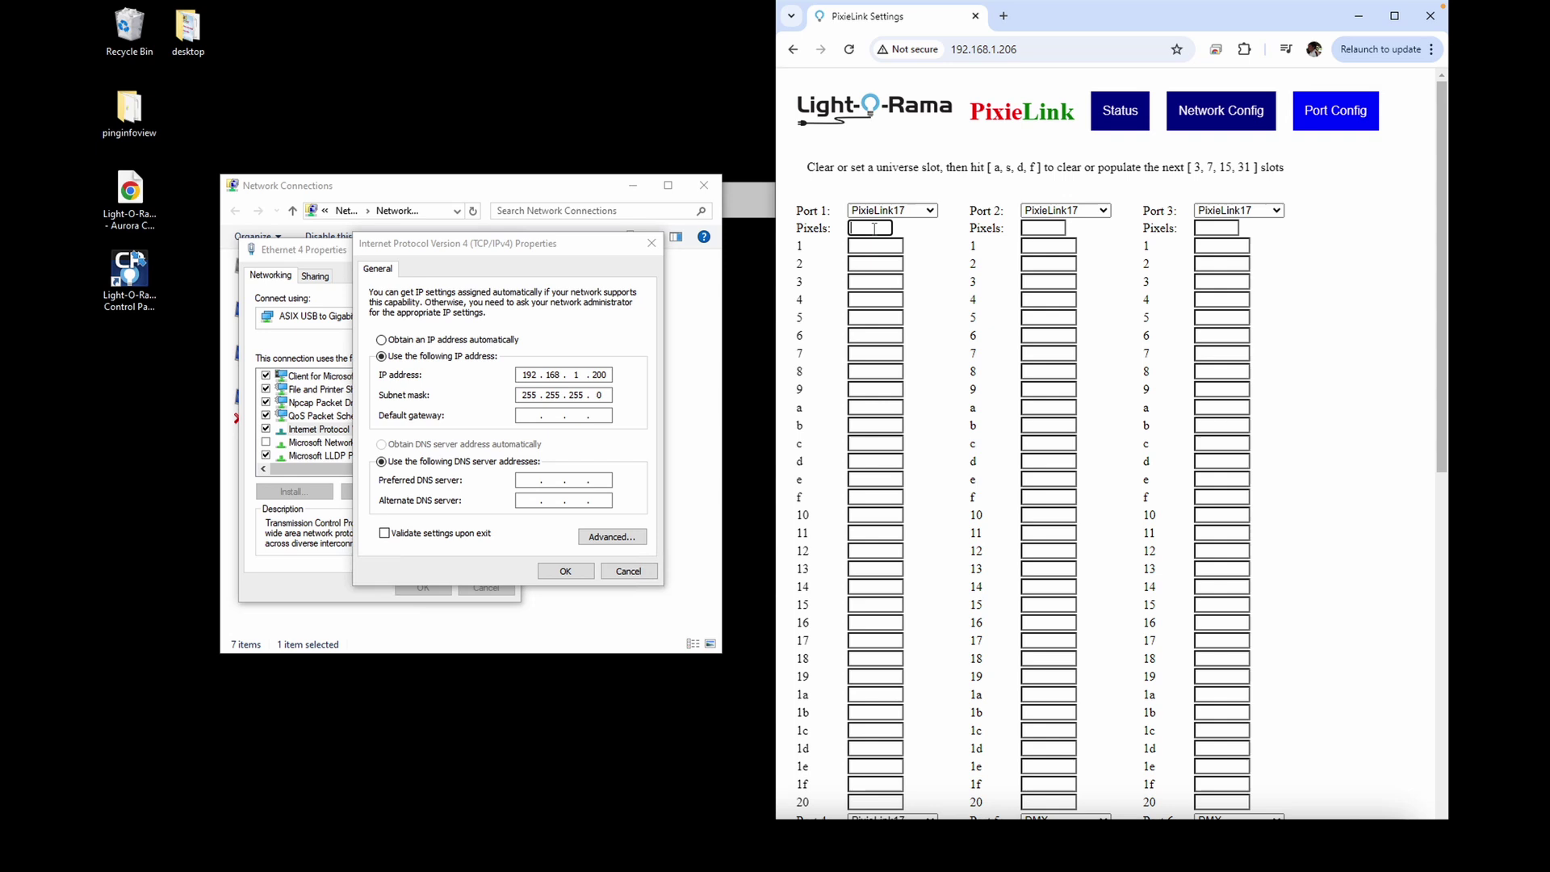
text(100)
key(BackSpace)
key(BackSpace)
key(BackSpace)
click(921, 235)
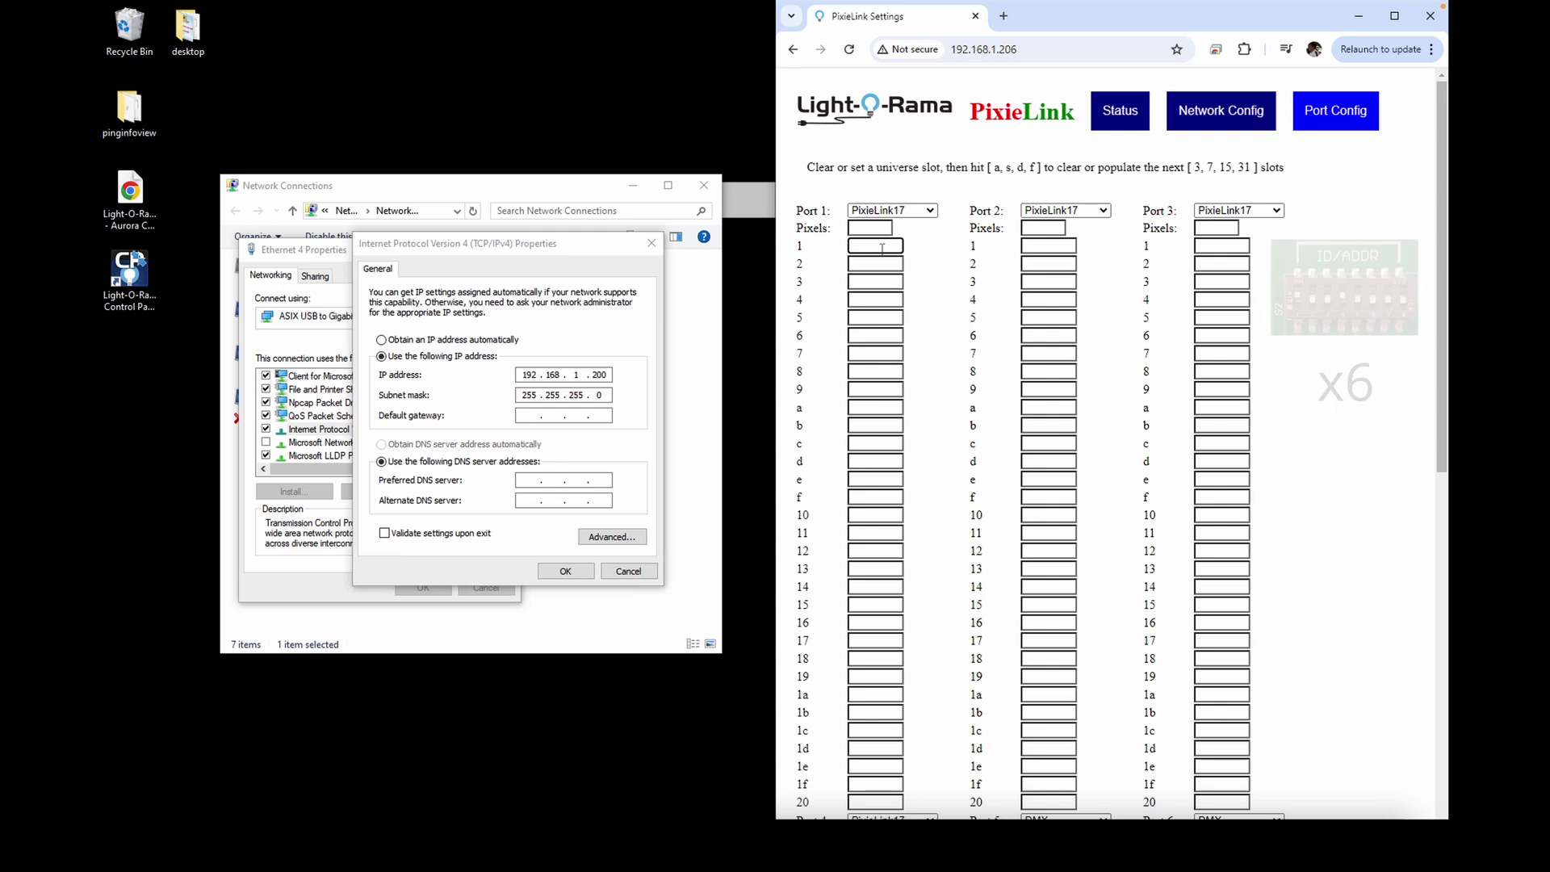
Enter universe 1 in Port 1's first slot and auto-fill the following slots through universe 32.
text(1)
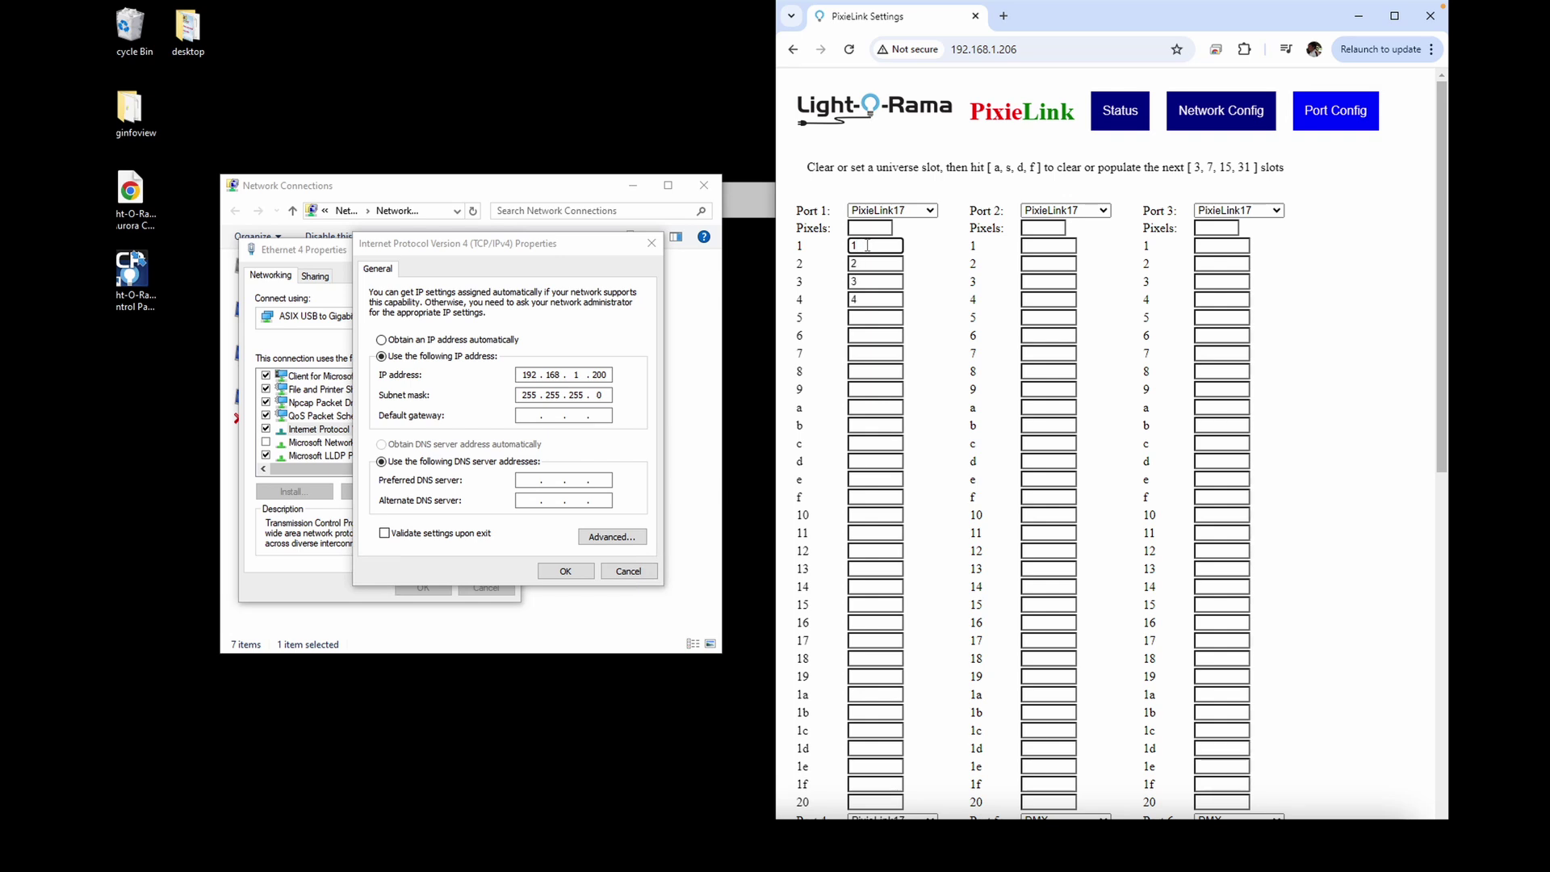
key(d)
key(f)
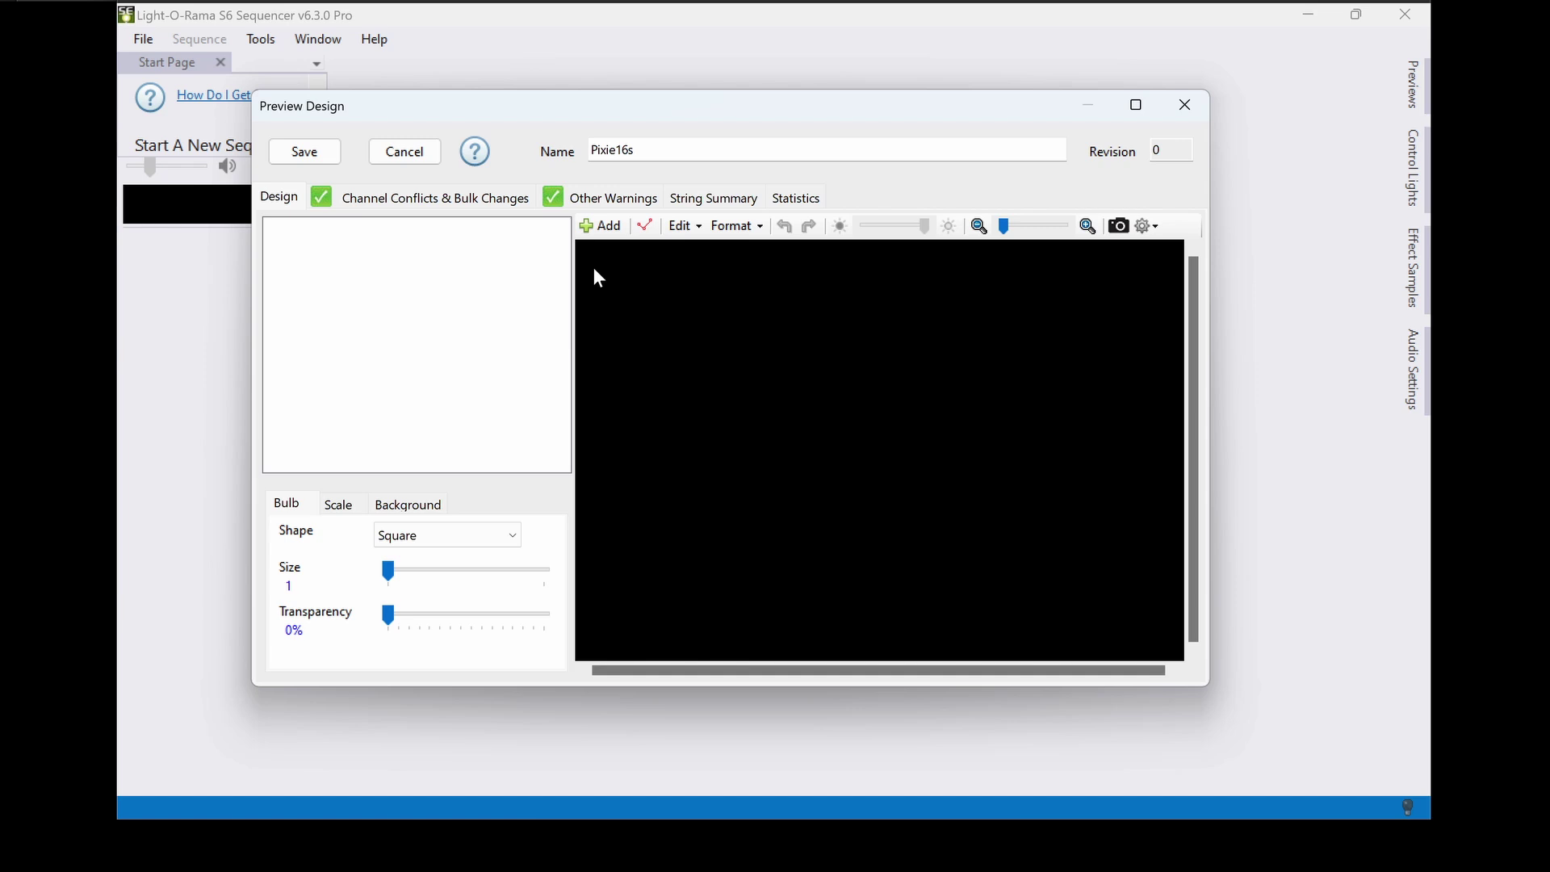
Add a new Tree 180 prop with 100 RGB pixel lights per string.
click(600, 226)
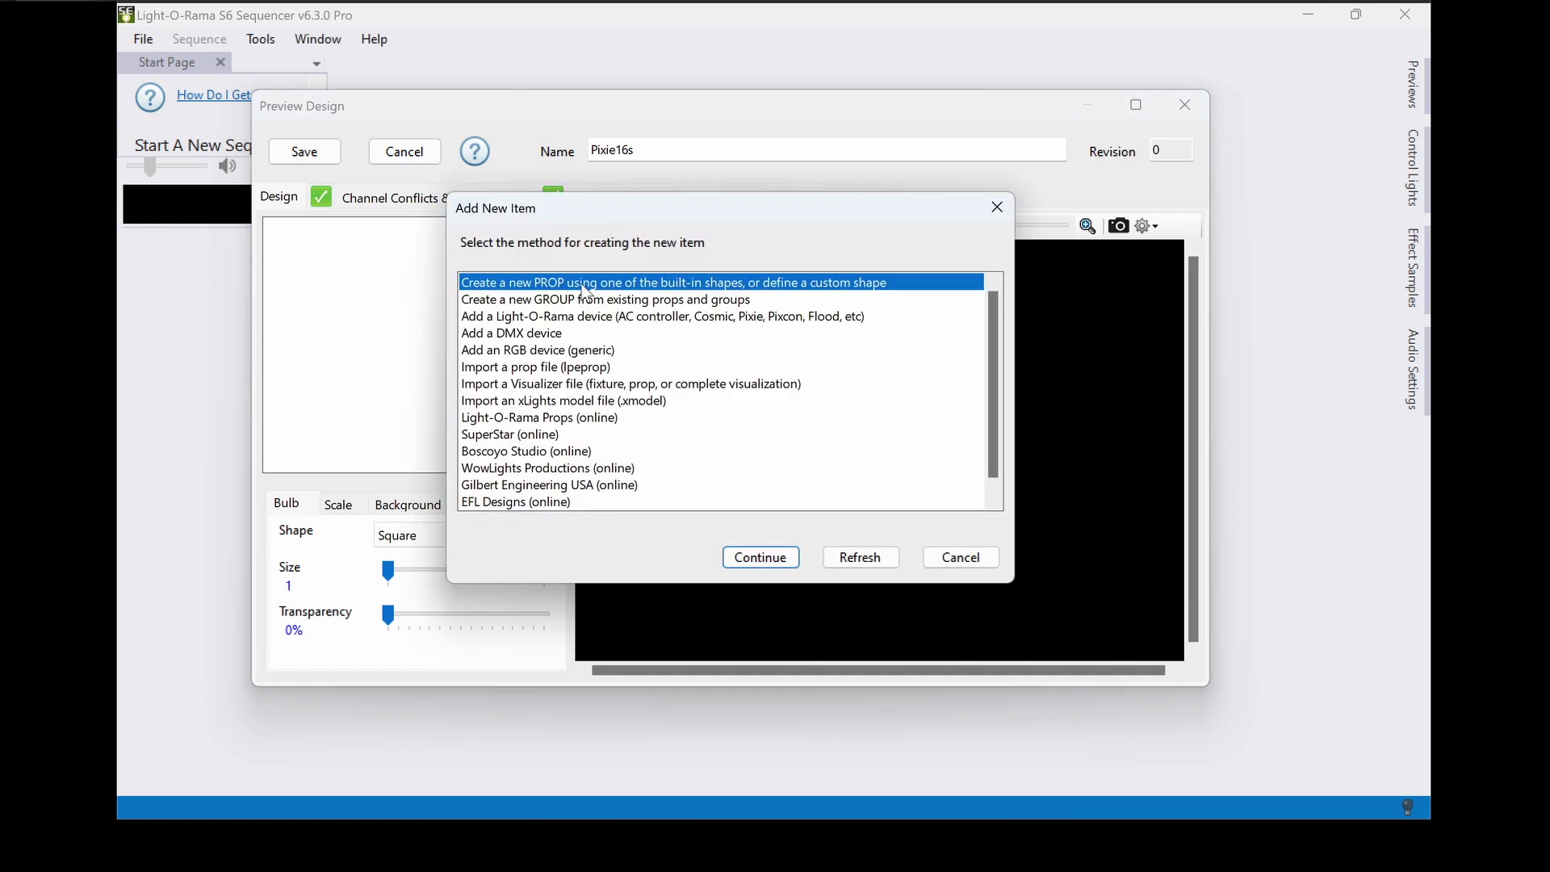
double_click(582, 283)
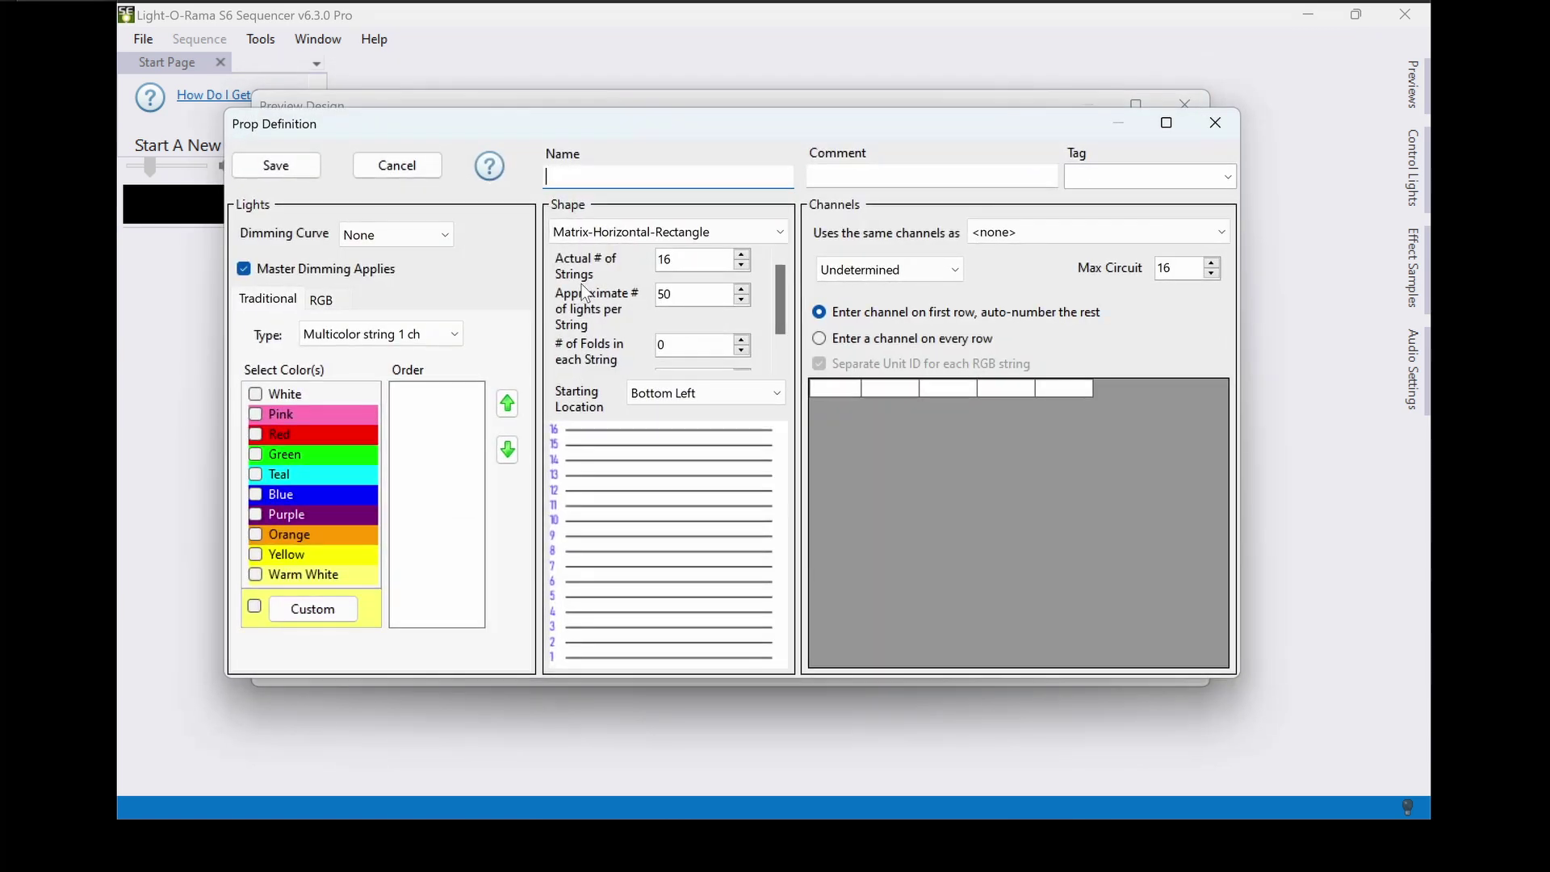
click(612, 234)
click(662, 588)
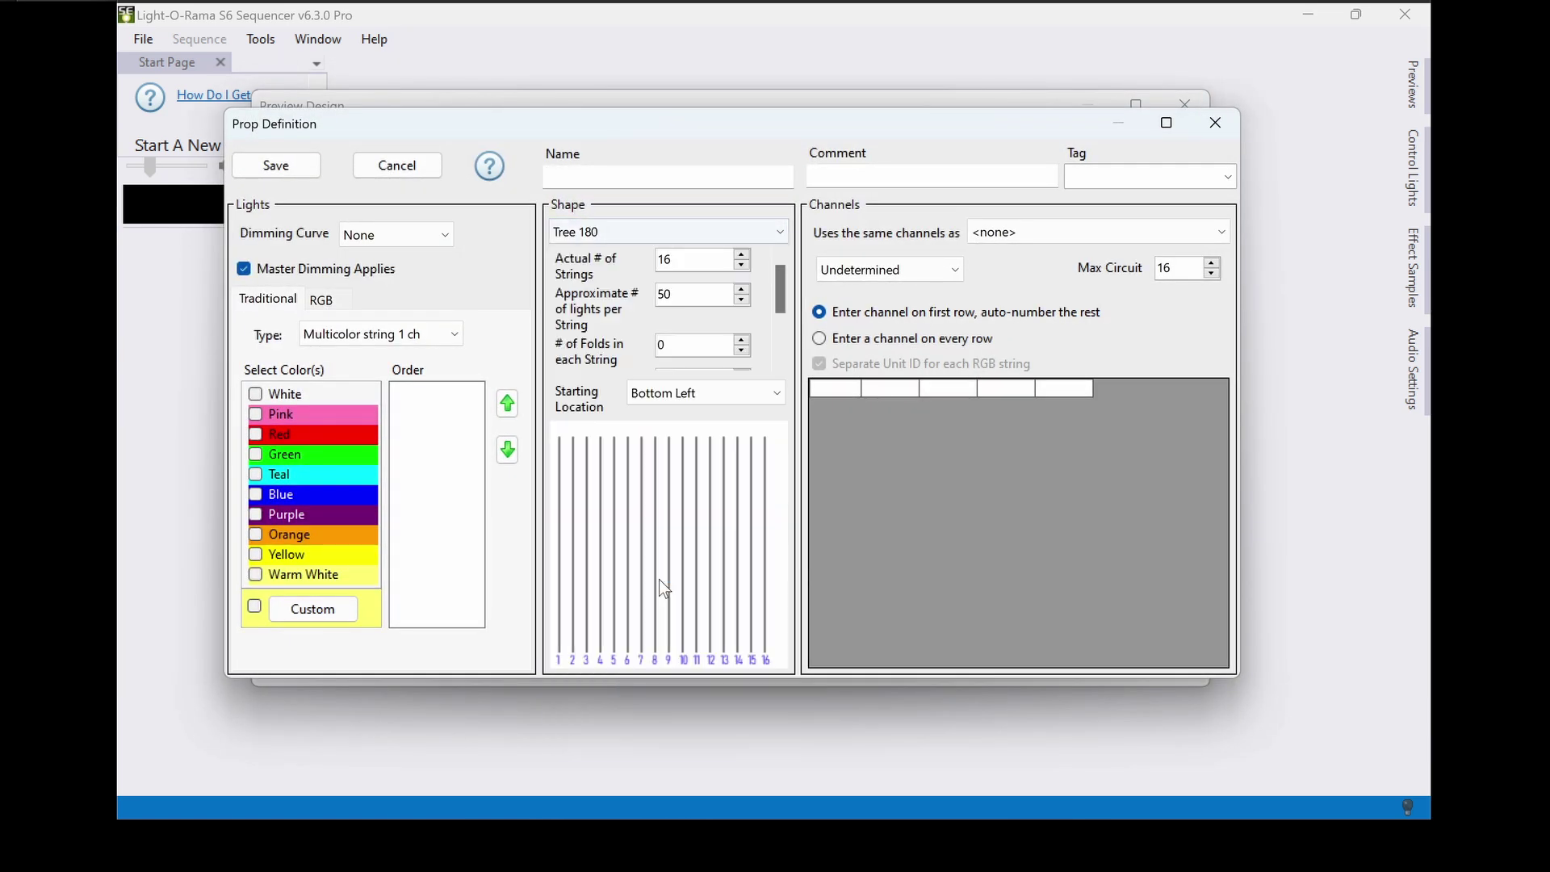
double_click(680, 294)
text(100)
click(322, 299)
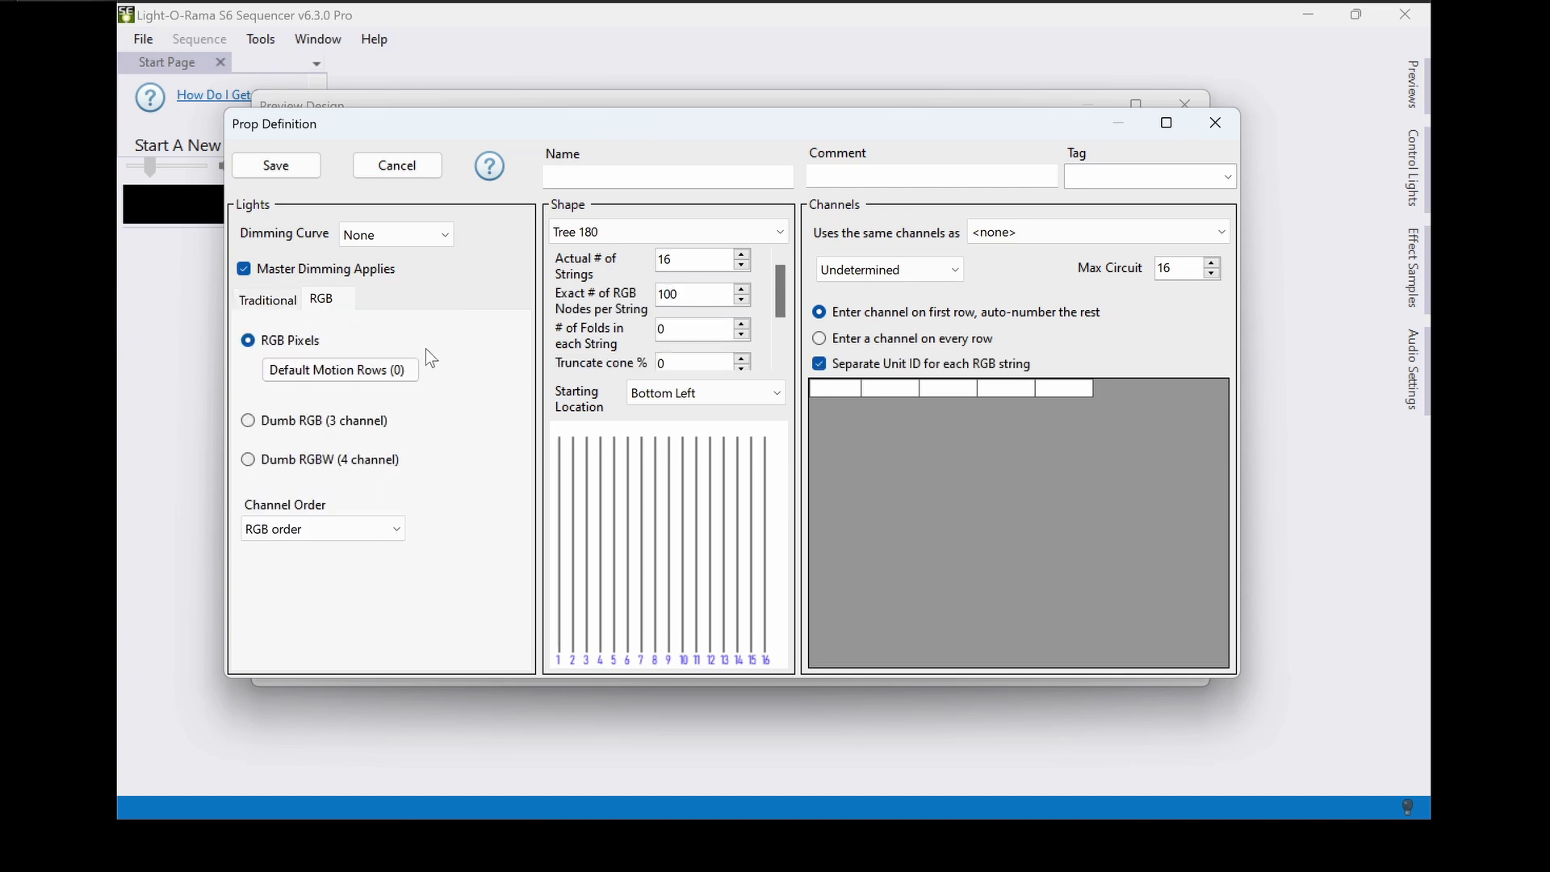
Name the prop 'Pixie 16 Unit ID 1 - Port 1 PixieLink' and give it DMX channels.
click(606, 177)
text(Pixie 16 Unit ID 1 - Port 1 PixieLink)
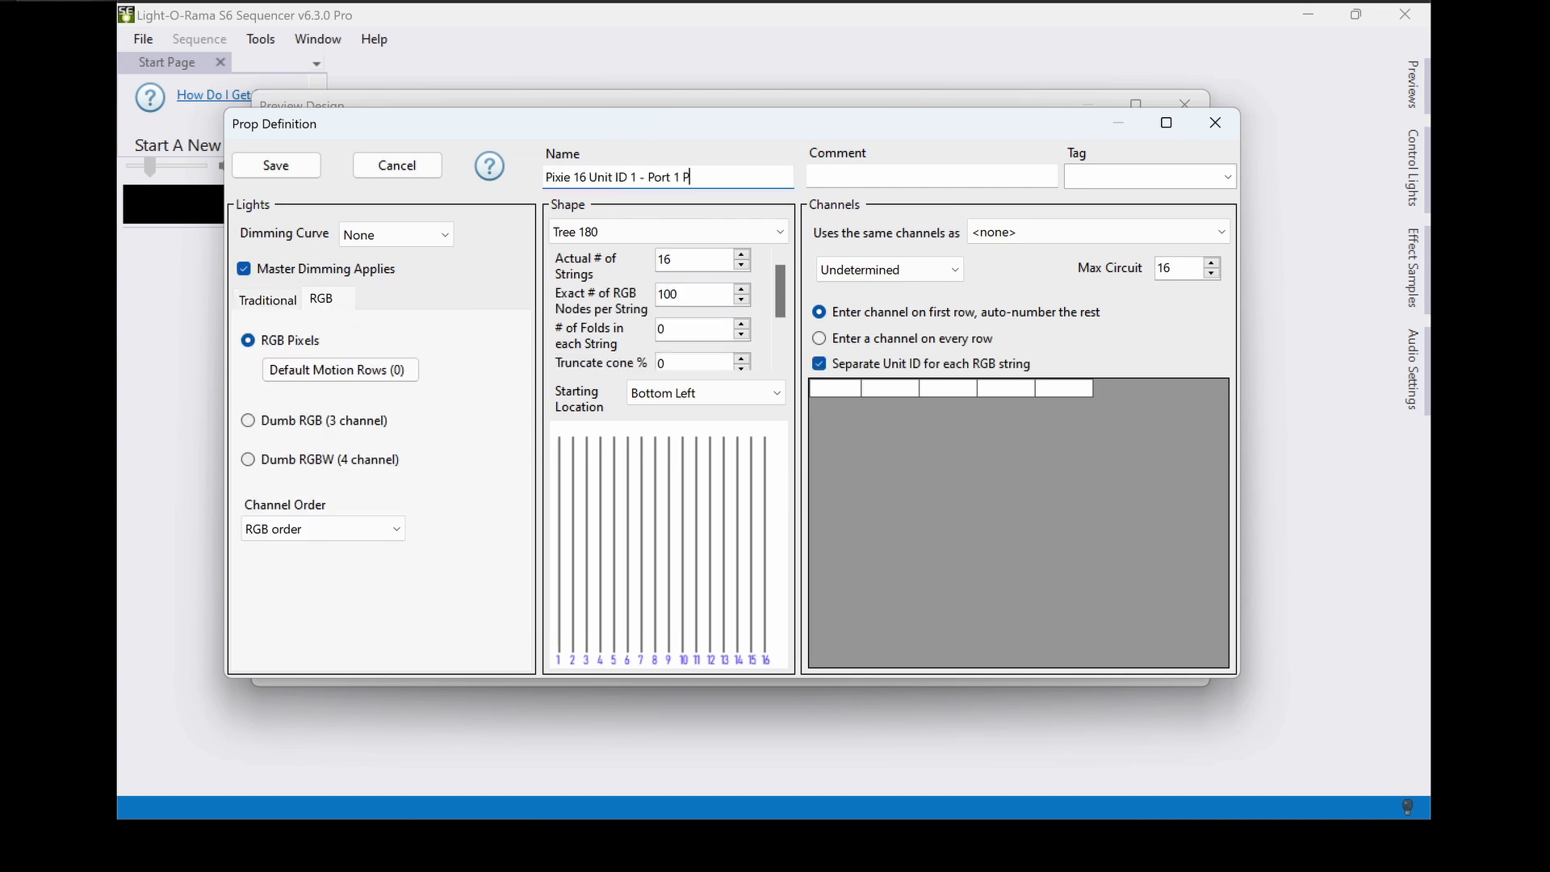
click(902, 275)
click(870, 307)
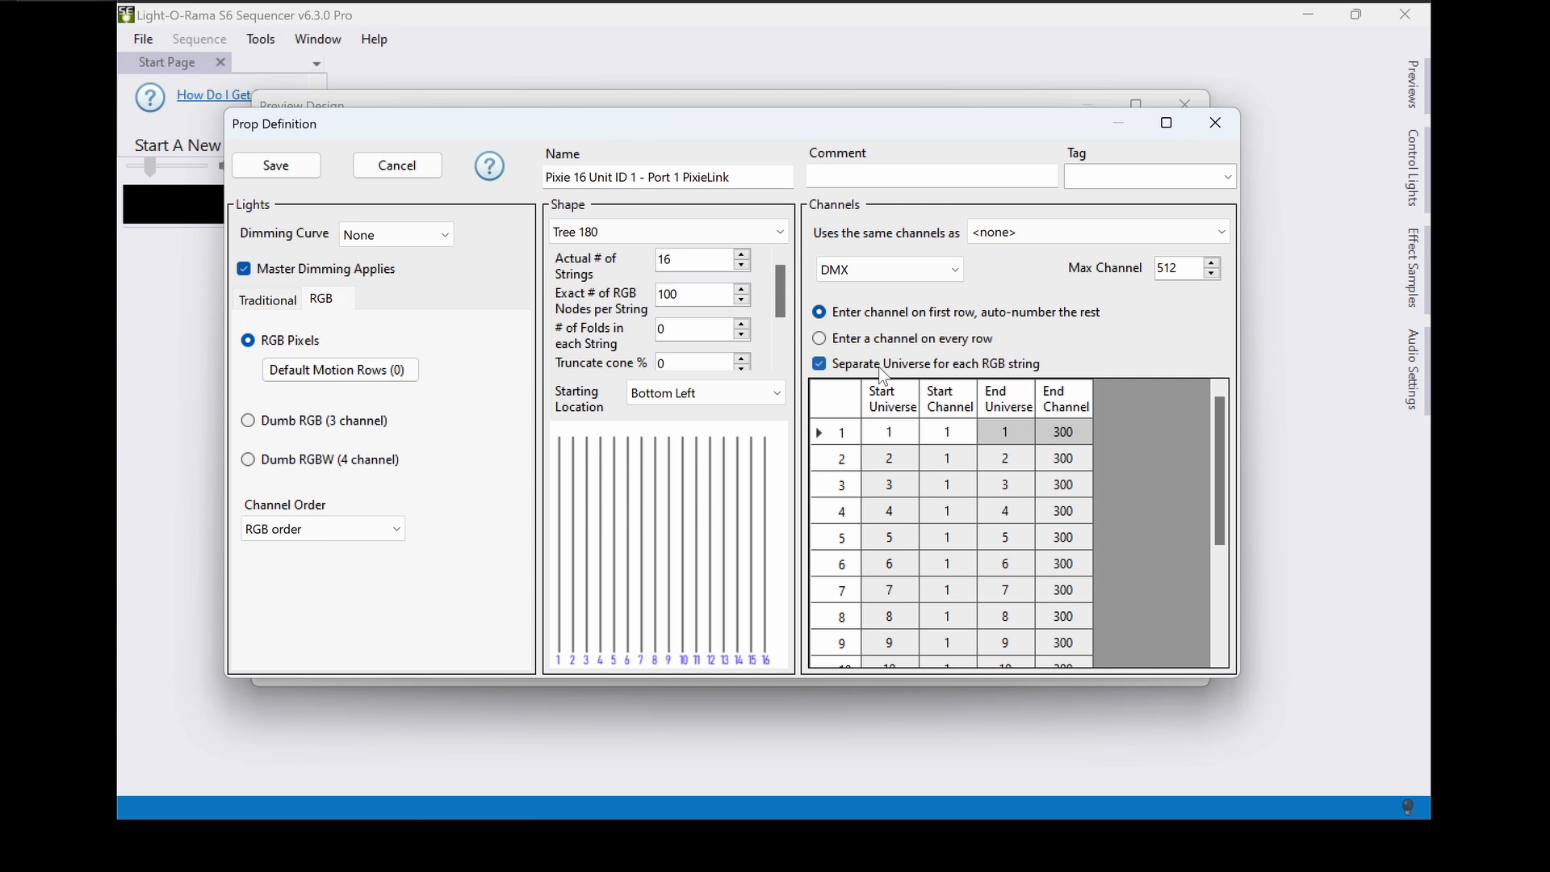
scroll(916, 505, down, 3)
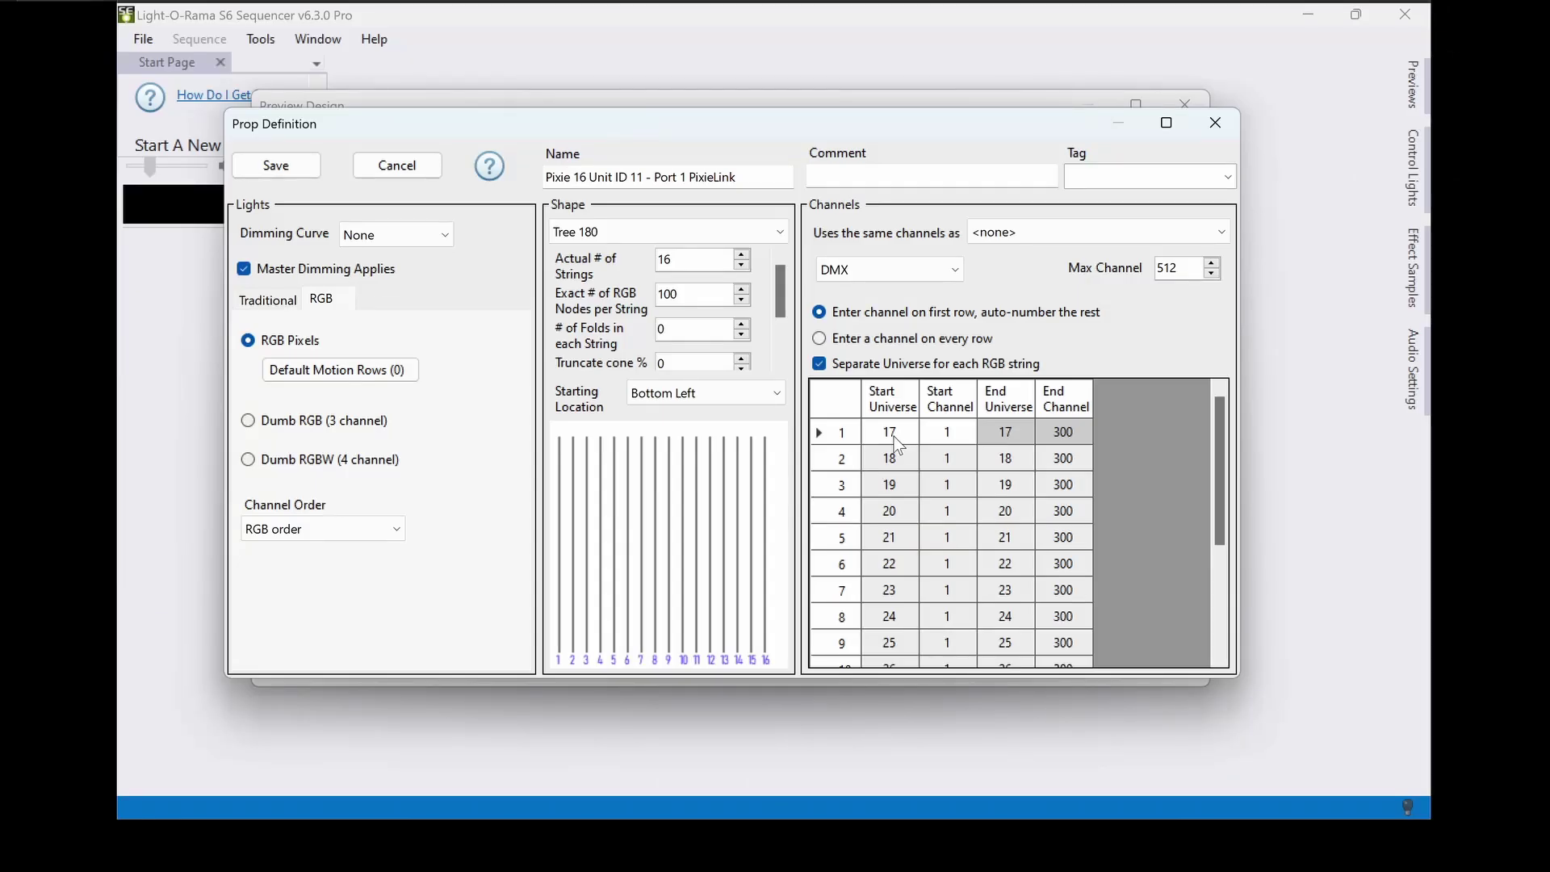
Scroll the megatree's channel table down to string 16's universe.
scroll(898, 468, down, 3)
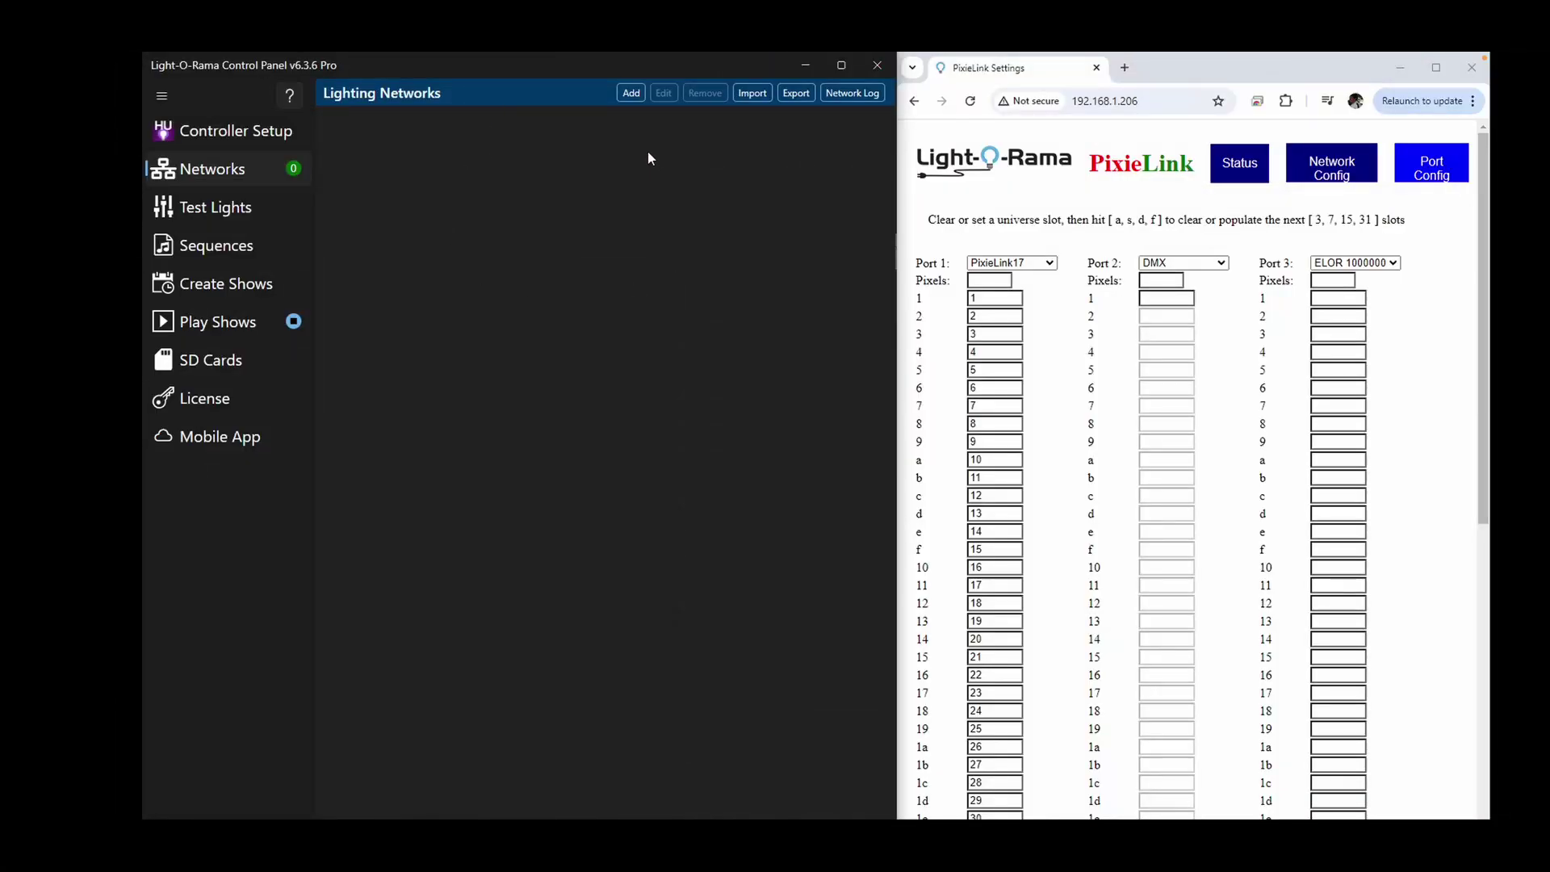
Add an E1.31 (sACN) controller network named 'PixieLink 1' and move on to its End Universe.
click(631, 94)
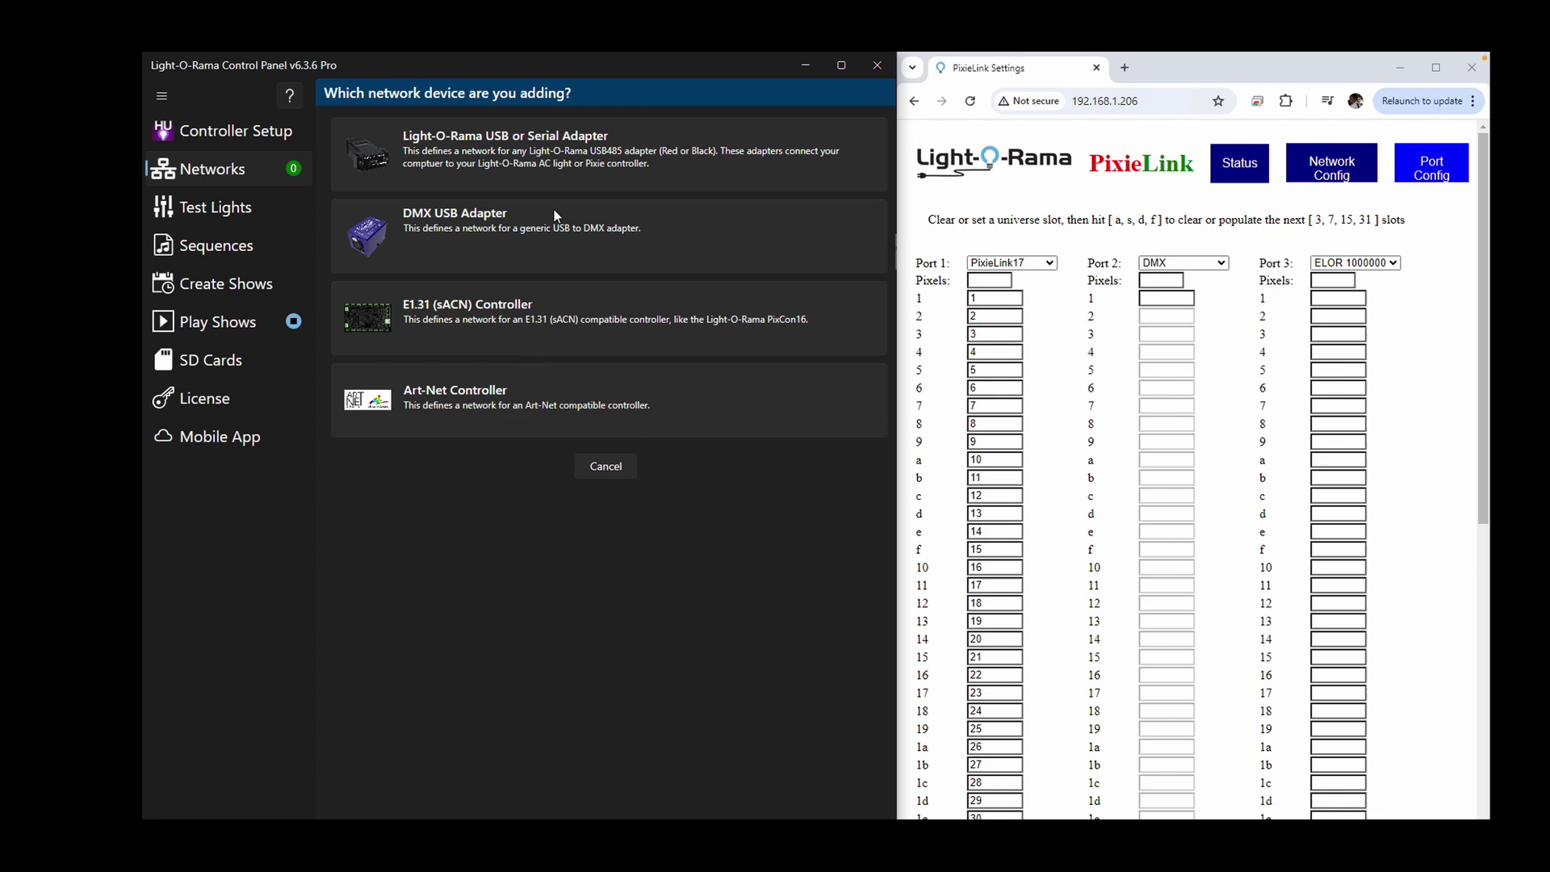
click(505, 317)
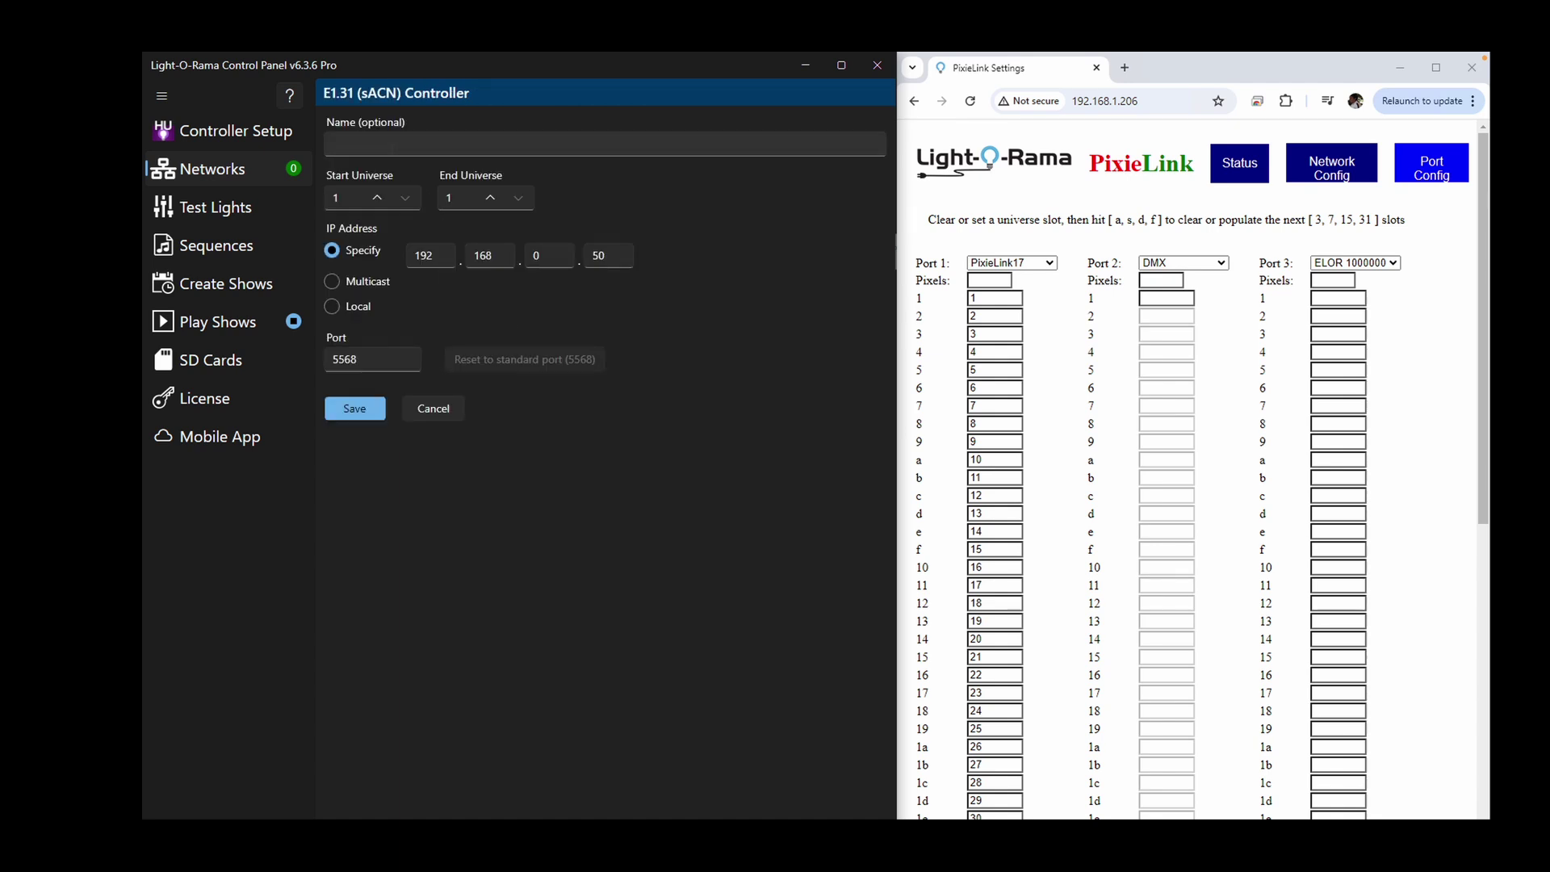
click(391, 145)
text(PixieL)
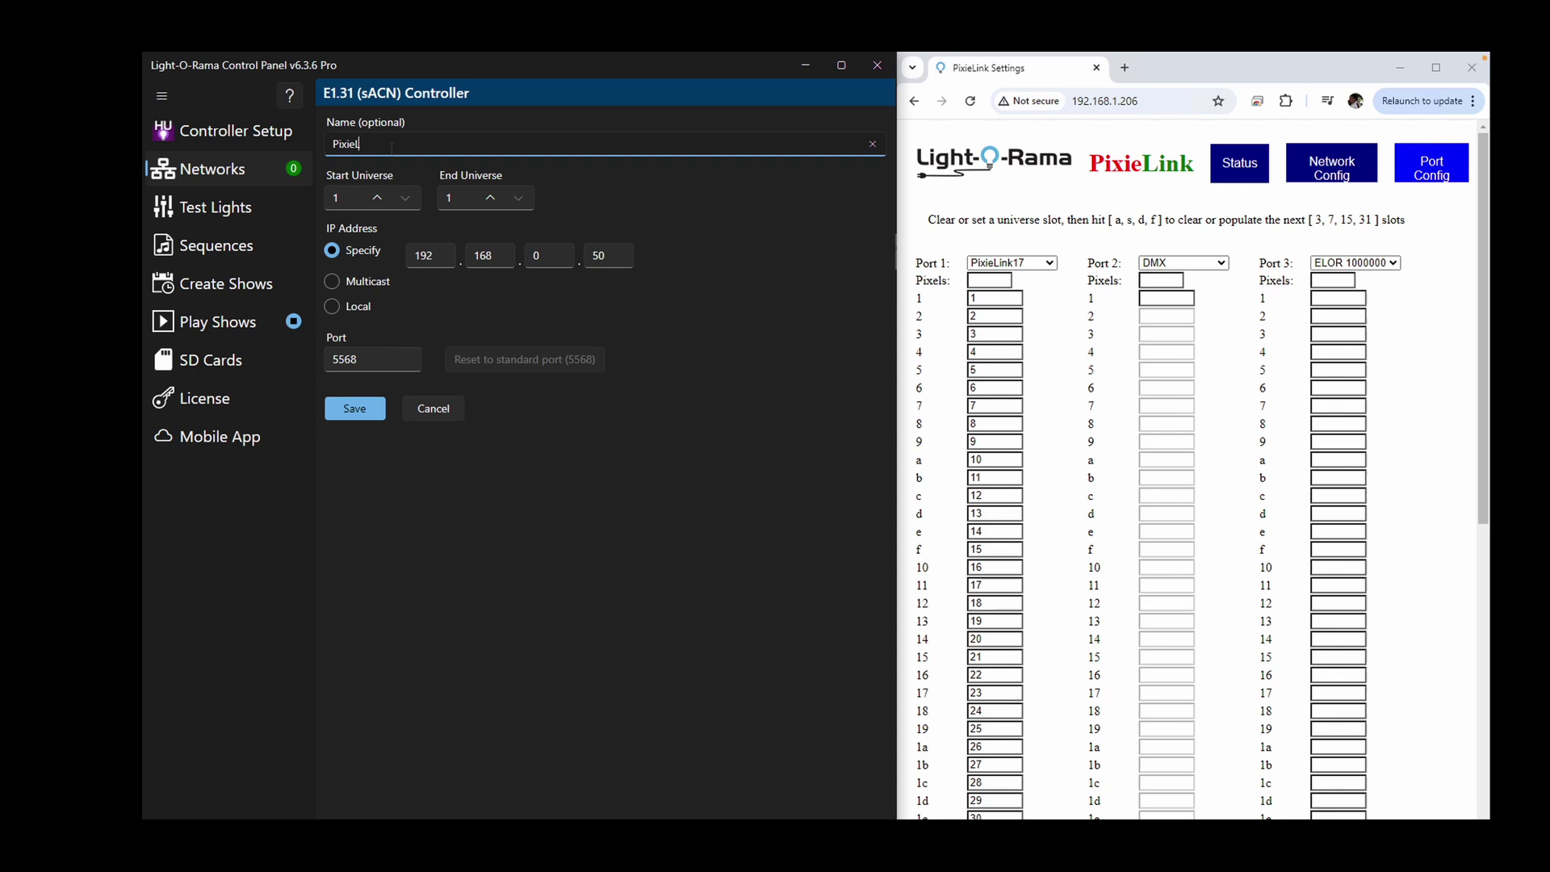
text(ink 1)
key(Tab)
key(Tab)
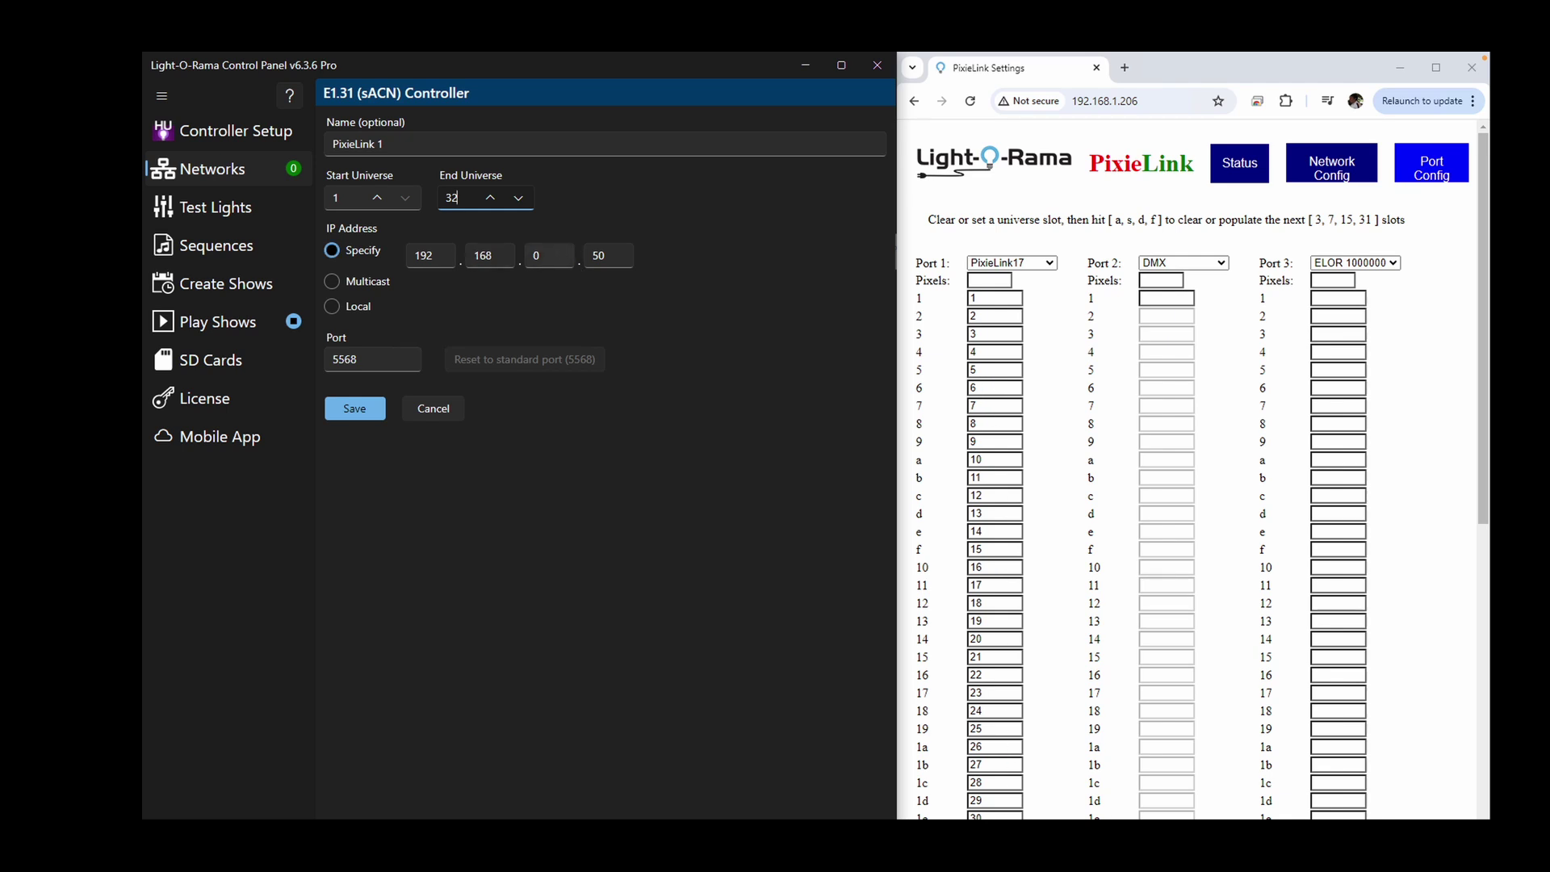
Set the network's IP address to 192.168.1.206.
click(553, 253)
key(BackSpace)
text(1)
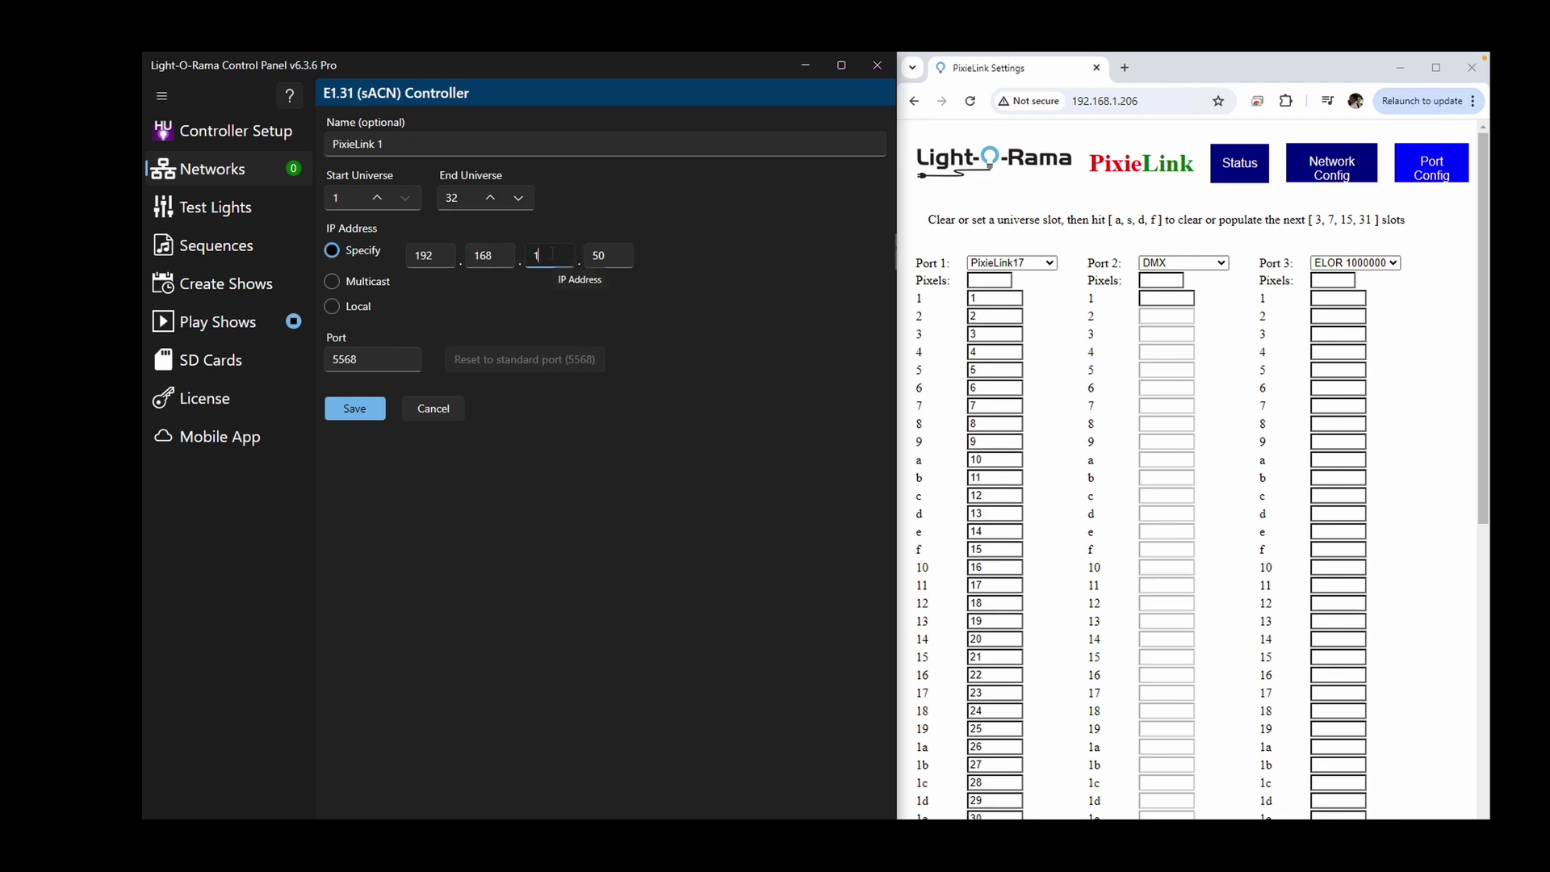
click(608, 255)
key(BackSpace)
key(BackSpace)
text(206)
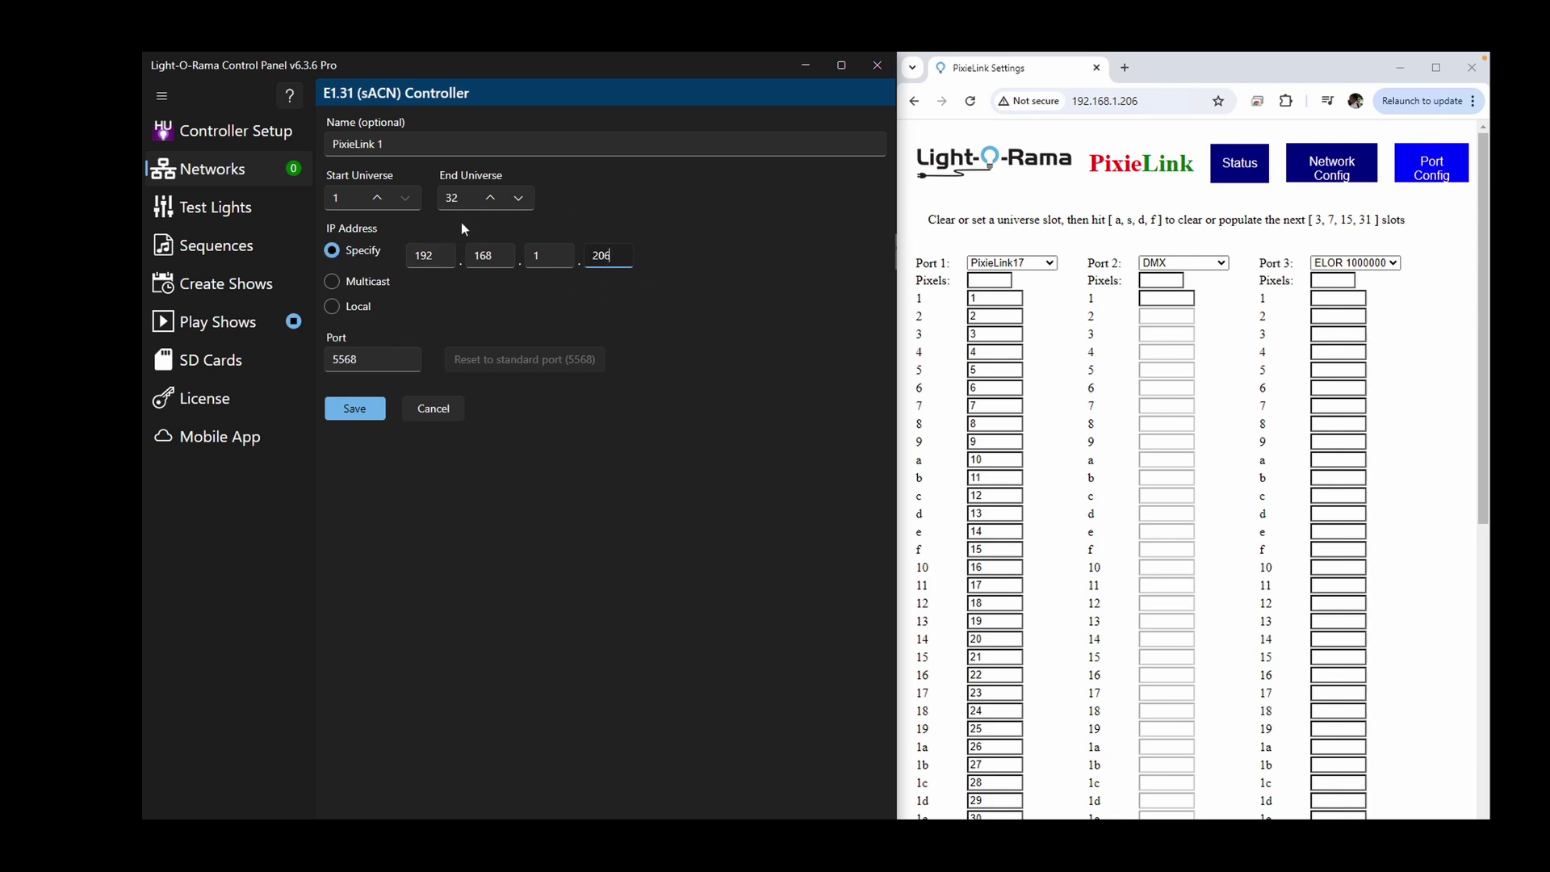
Save the PixieLink 1 network, then light the test pixels red and then white.
click(355, 409)
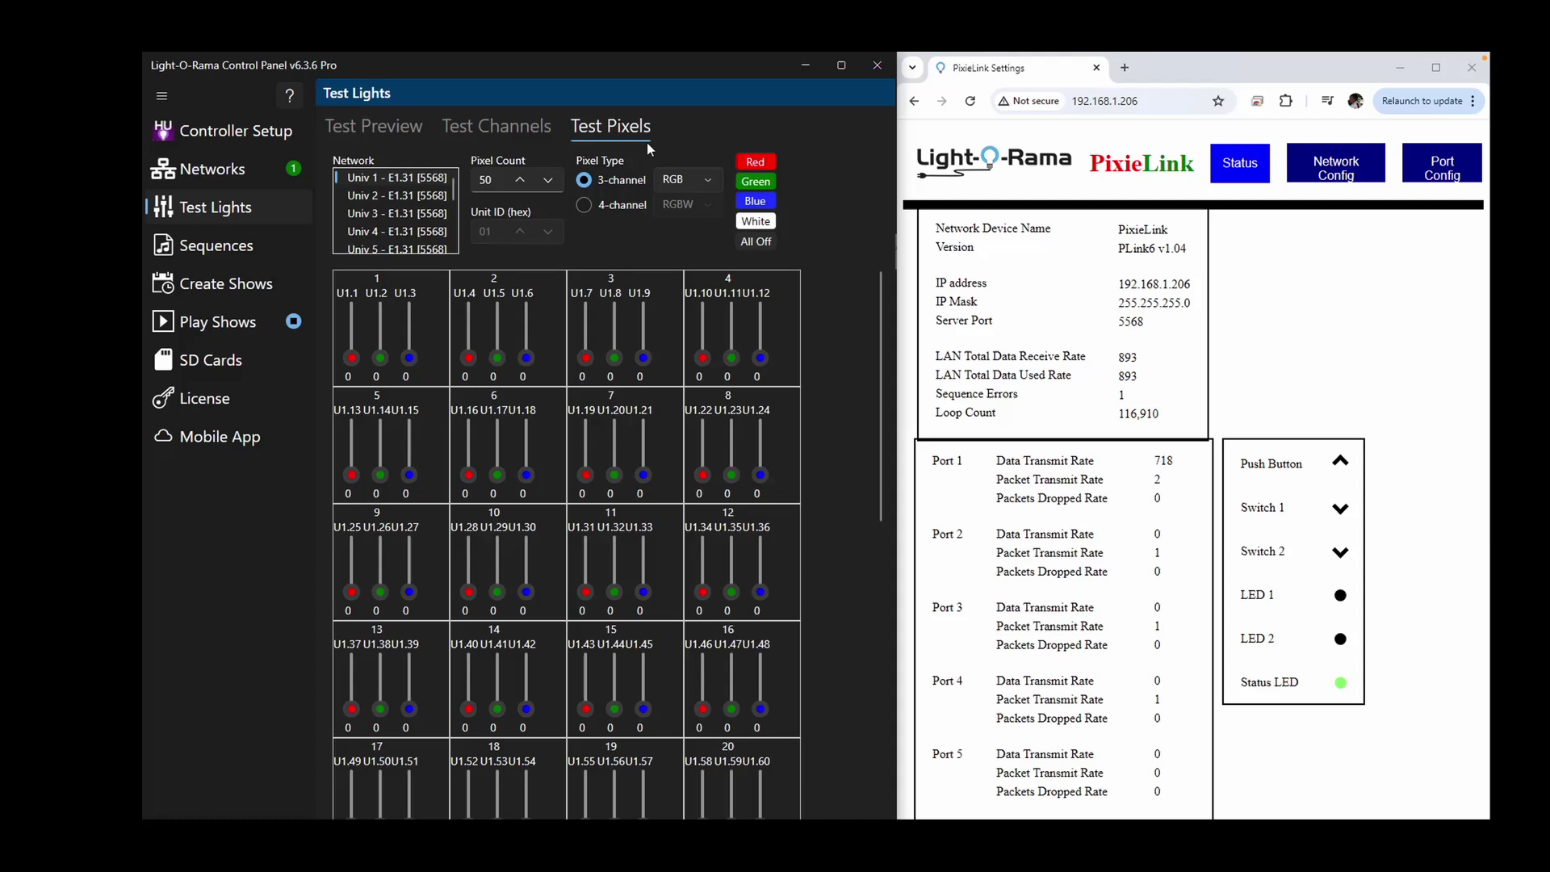
click(762, 162)
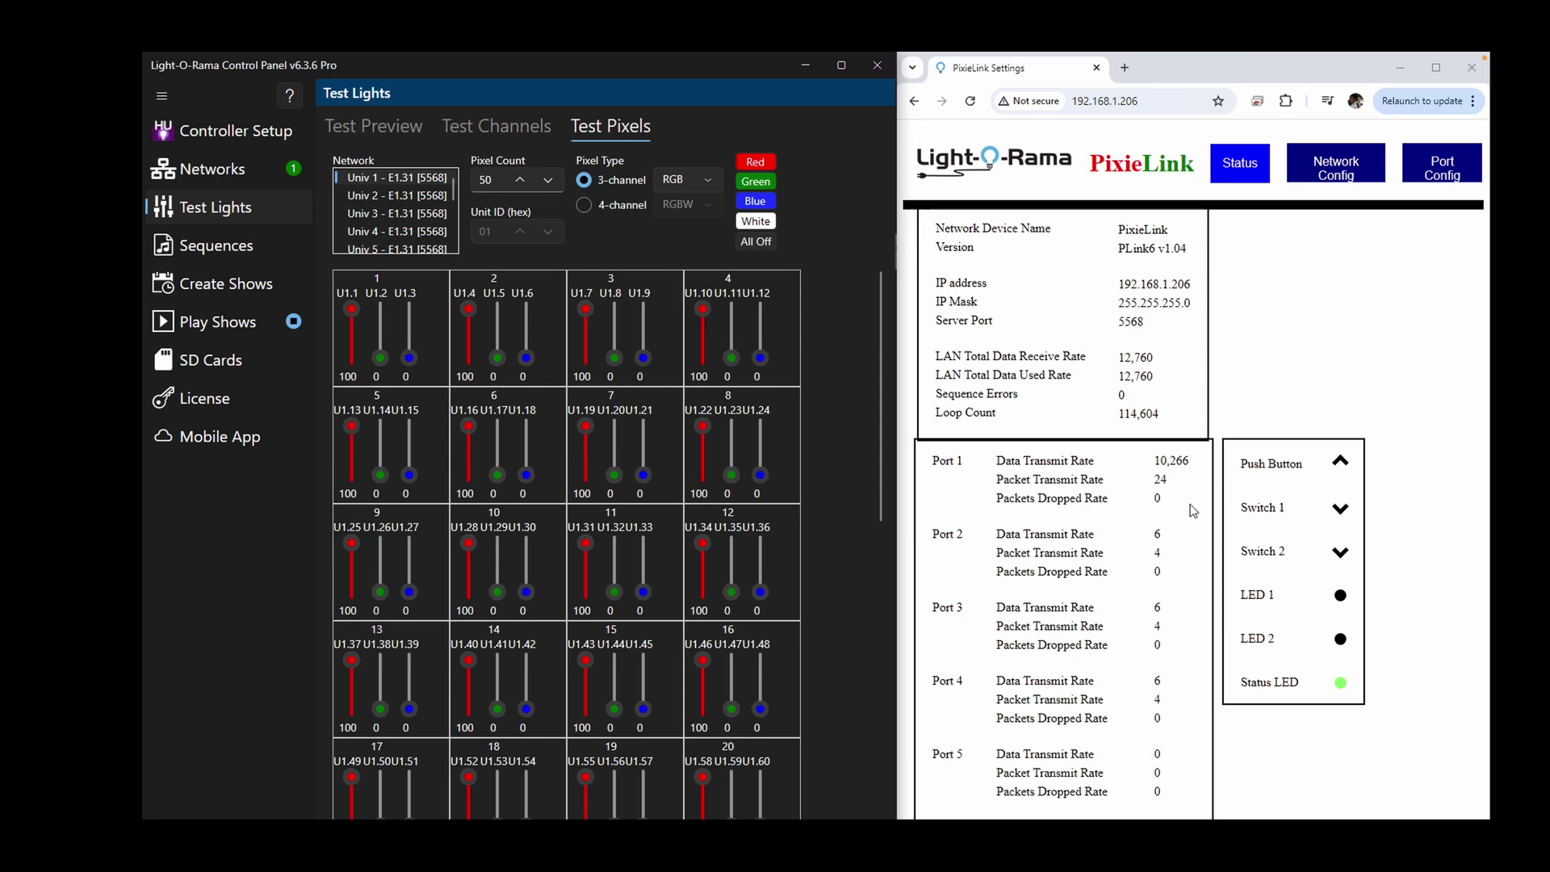
click(755, 201)
click(751, 221)
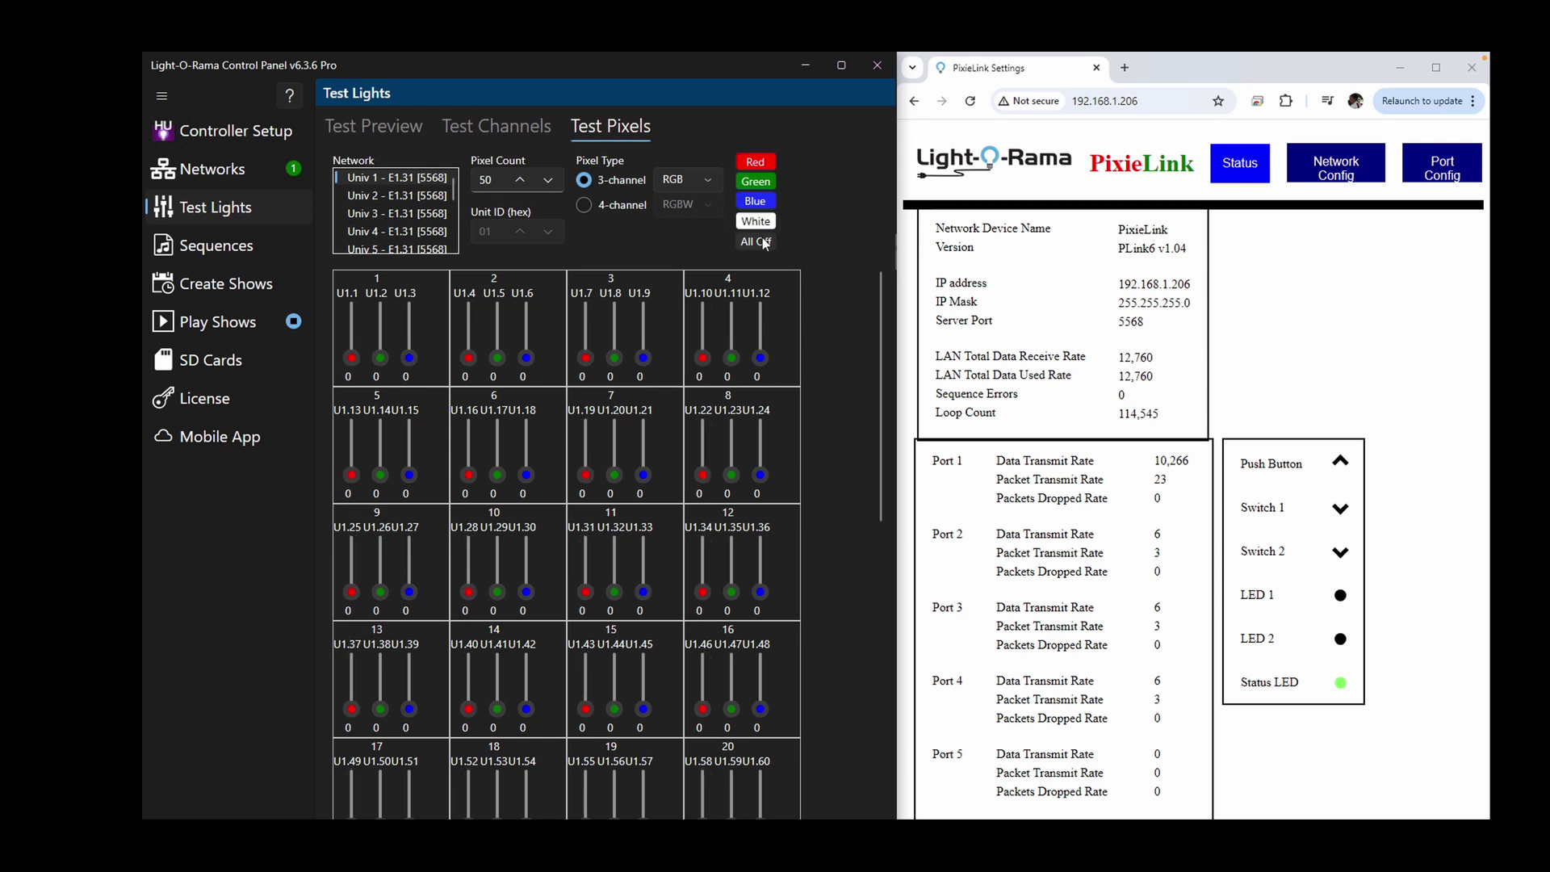